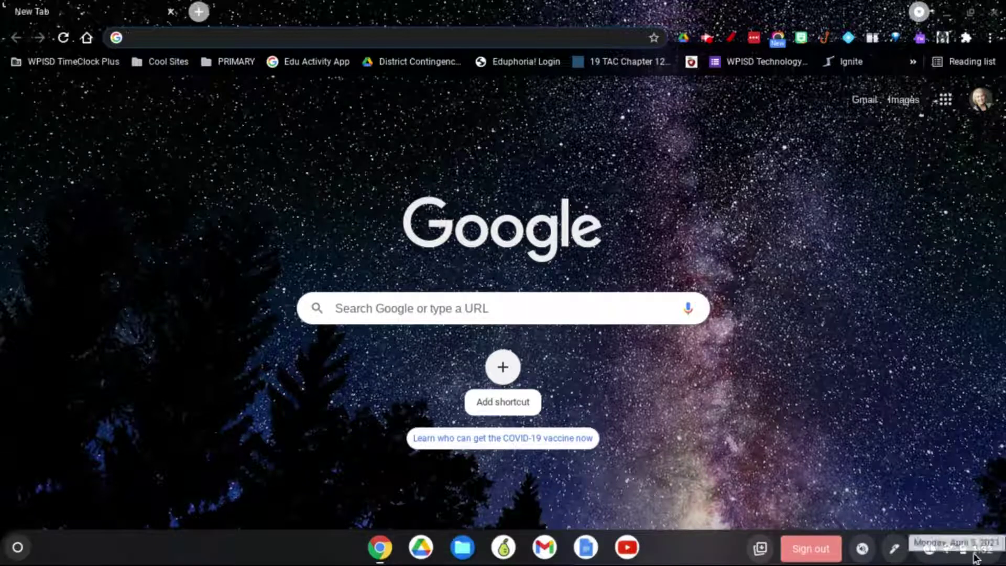
- Check for updates on the About Chrome OS page and confirm the Chromebook is up to date
{"action": "left_click", "coordinate": [975, 554]}
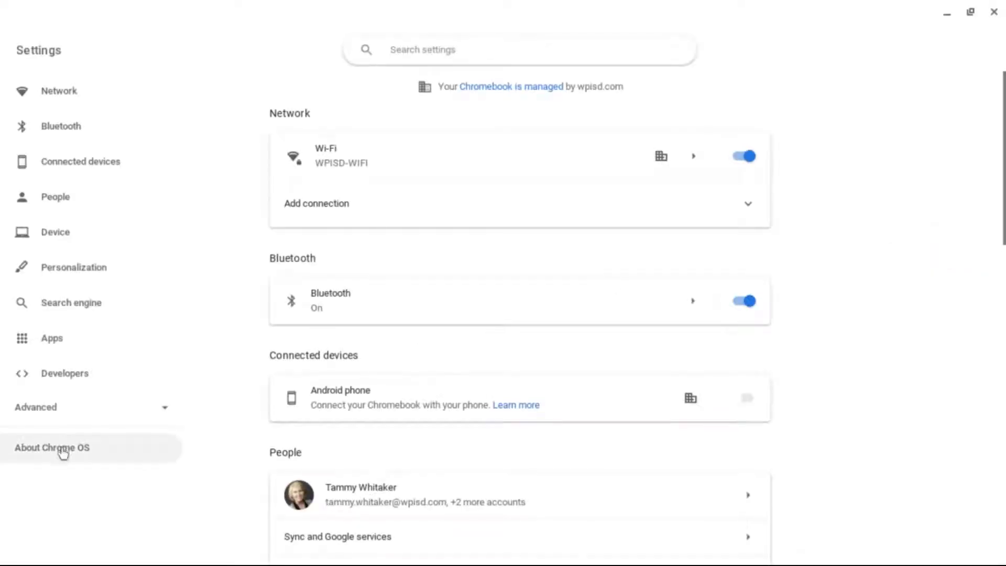
{"action": "left_click", "coordinate": [63, 449]}
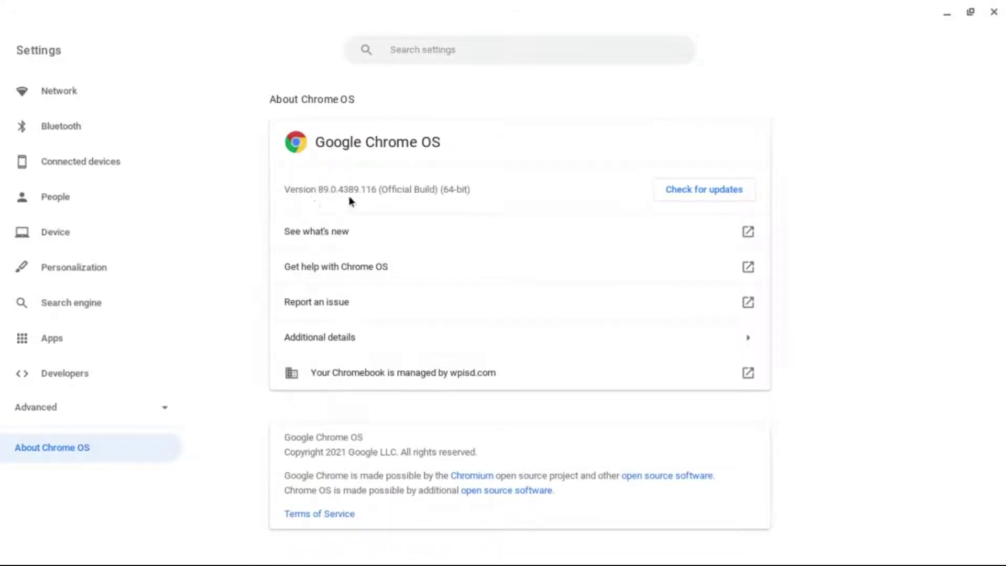
{"action": "left_click", "coordinate": [686, 192]}
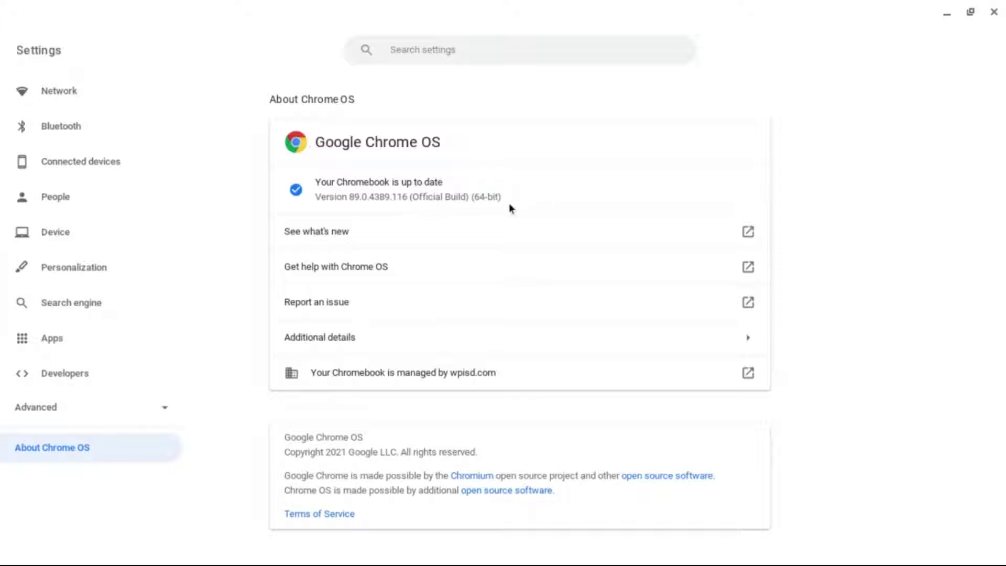
- Close the Settings window and view the installed extensions list from the toolbar
{"action": "left_click", "coordinate": [996, 14]}
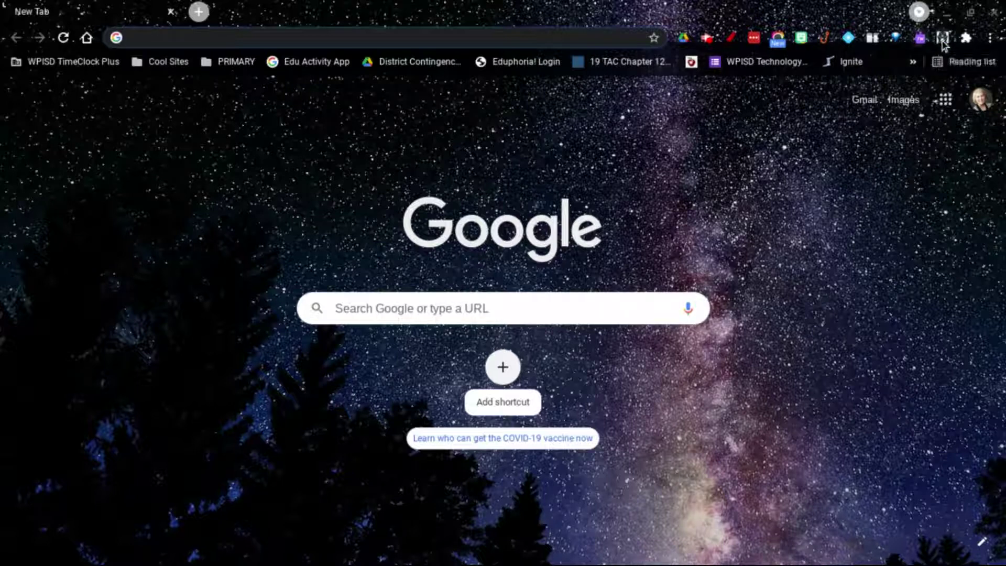
{"action": "left_click", "coordinate": [966, 39]}
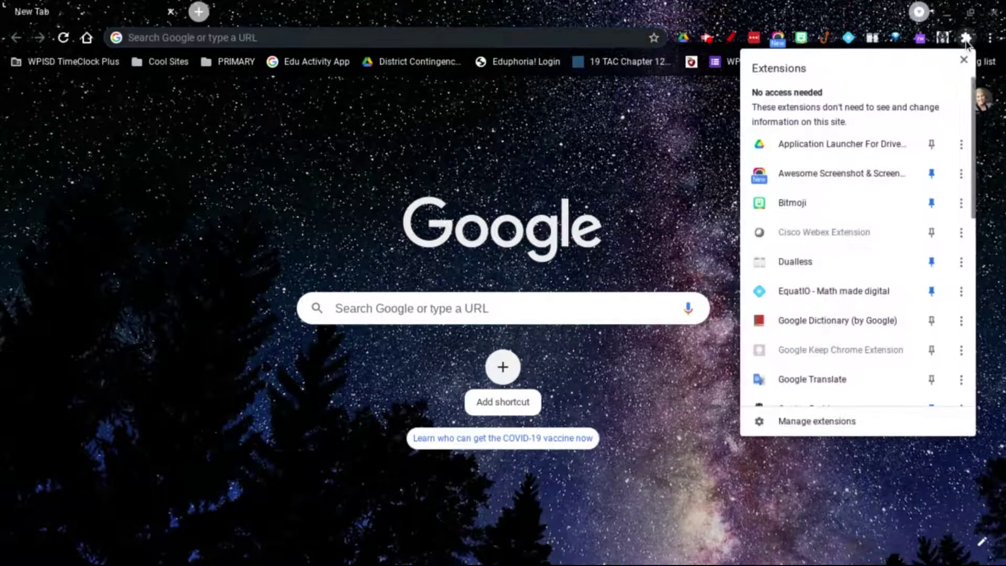
{"action": "scroll", "coordinate": [845, 207], "scroll_direction": "down", "scroll_amount": 3}
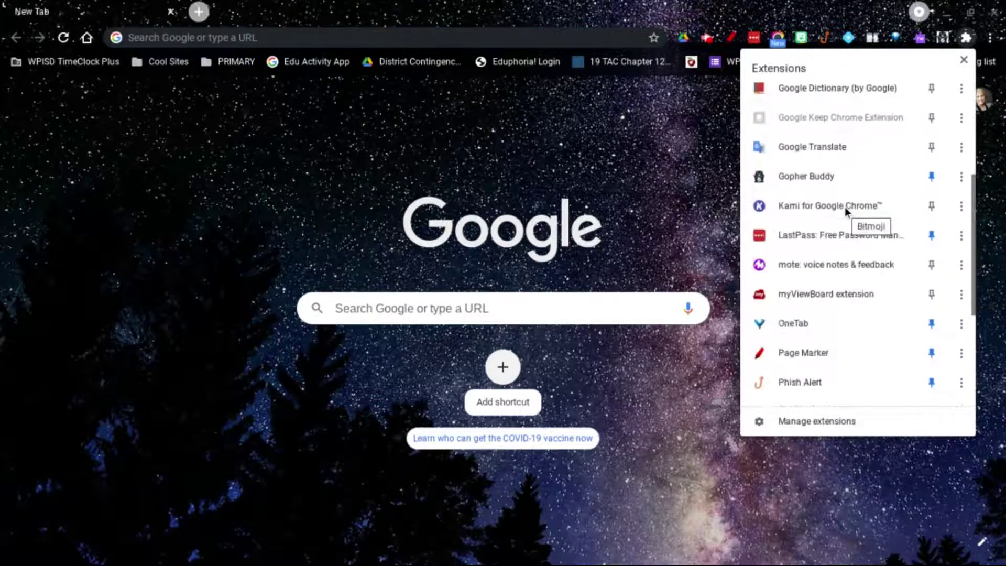
{"action": "scroll", "coordinate": [845, 206], "scroll_direction": "down", "scroll_amount": 2}
{"action": "scroll", "coordinate": [845, 207], "scroll_direction": "down", "scroll_amount": 2}
{"action": "scroll", "coordinate": [845, 207], "scroll_direction": "up", "scroll_amount": 5}
{"action": "scroll", "coordinate": [845, 207], "scroll_direction": "up", "scroll_amount": 3}
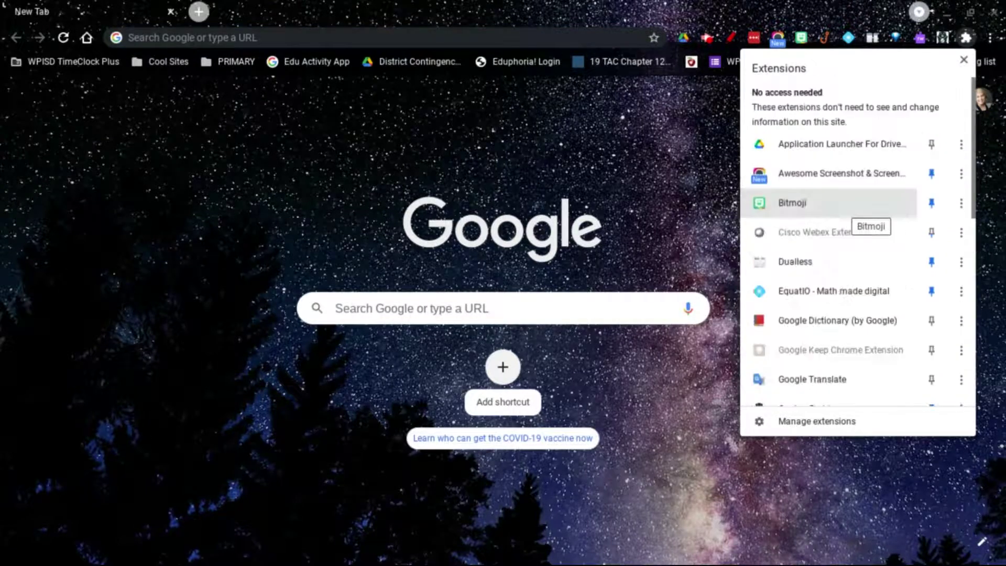
{"action": "scroll", "coordinate": [841, 251], "scroll_direction": "down", "scroll_amount": 3}
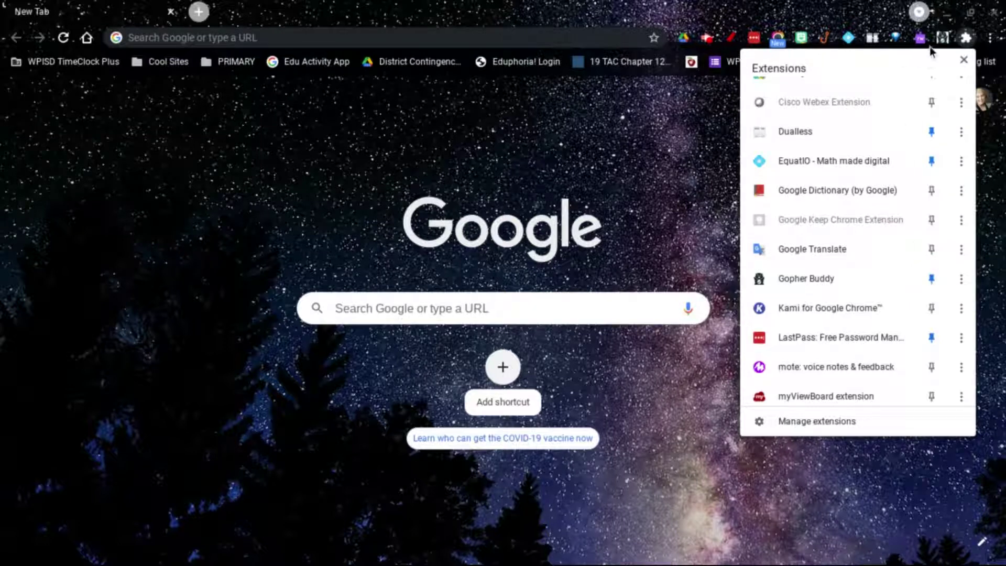
{"action": "scroll", "coordinate": [873, 258], "scroll_direction": "up", "scroll_amount": 2}
{"action": "scroll", "coordinate": [874, 257], "scroll_direction": "down", "scroll_amount": 4}
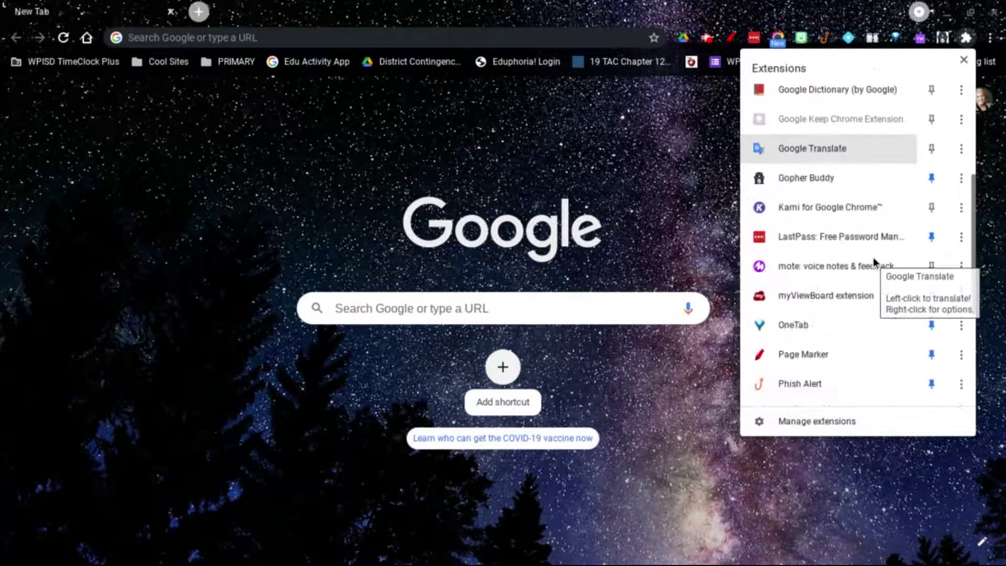
{"action": "scroll", "coordinate": [874, 257], "scroll_direction": "down", "scroll_amount": 3}
{"action": "scroll", "coordinate": [873, 257], "scroll_direction": "down", "scroll_amount": 3}
{"action": "scroll", "coordinate": [873, 256], "scroll_direction": "up", "scroll_amount": 8}
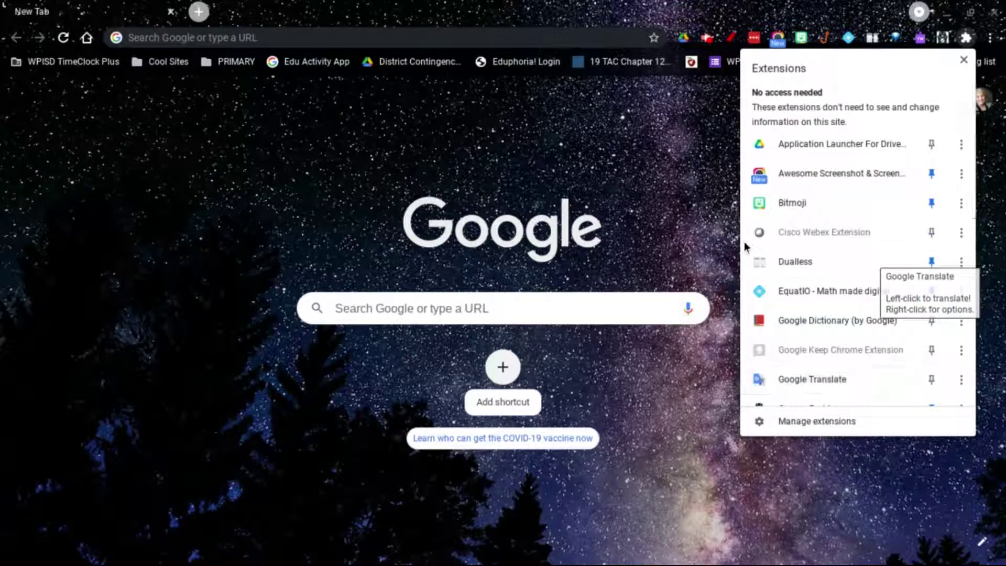
- Close the extensions list and view Gopher Buddy's report that Chrome is up to date
{"action": "left_click", "coordinate": [725, 228]}
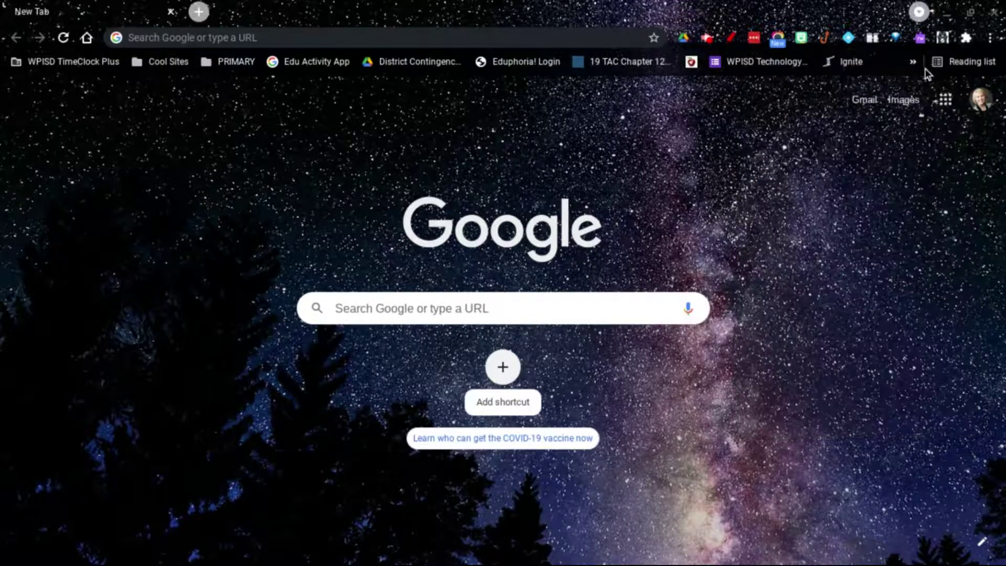
{"action": "left_click", "coordinate": [942, 38]}
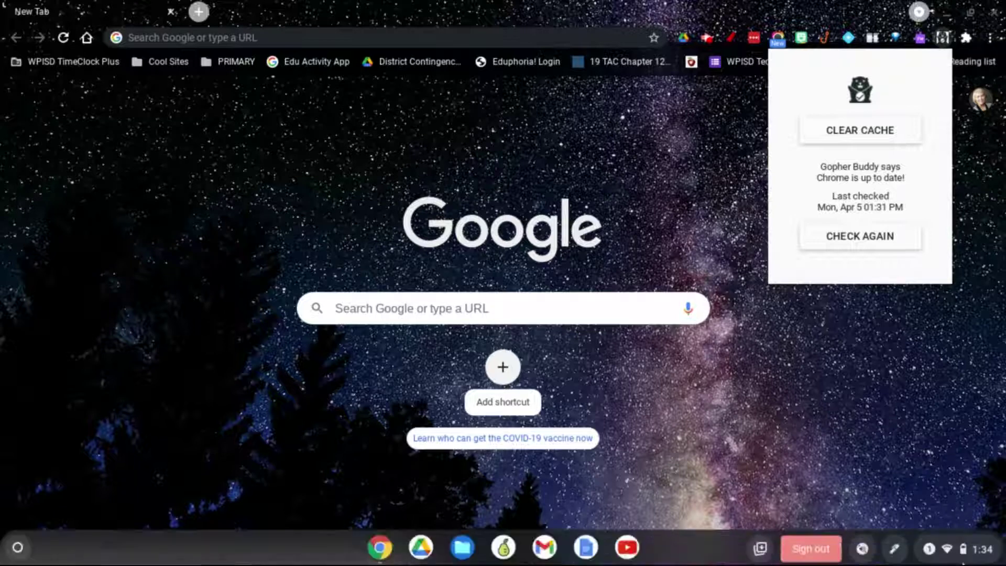
{"action": "left_click", "coordinate": [965, 550]}
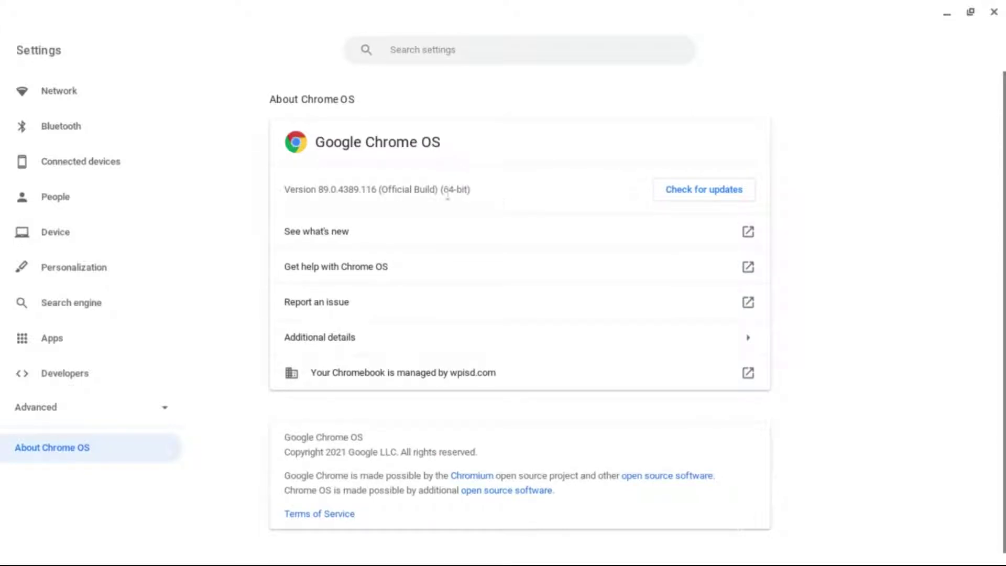
{"action": "left_click", "coordinate": [994, 12]}
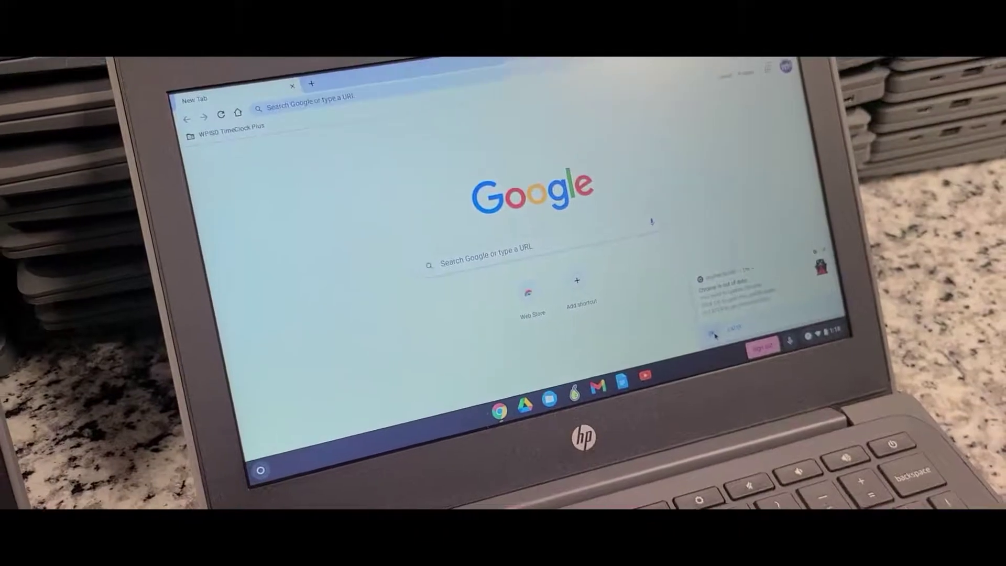
- Check for updates from the notification's About Chrome OS page on the other Chromebook
{"action": "left_click", "coordinate": [713, 335]}
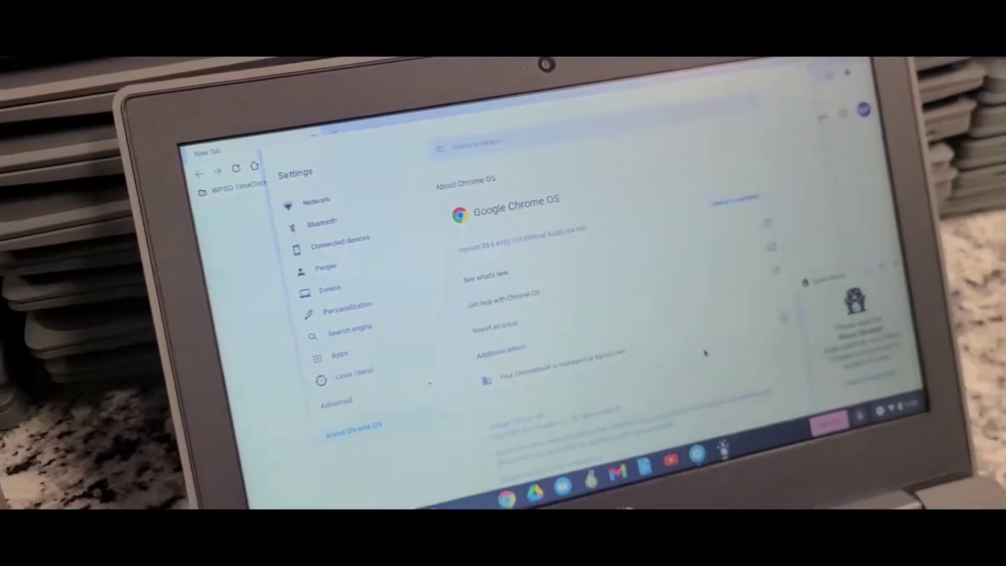
{"action": "left_click", "coordinate": [758, 211]}
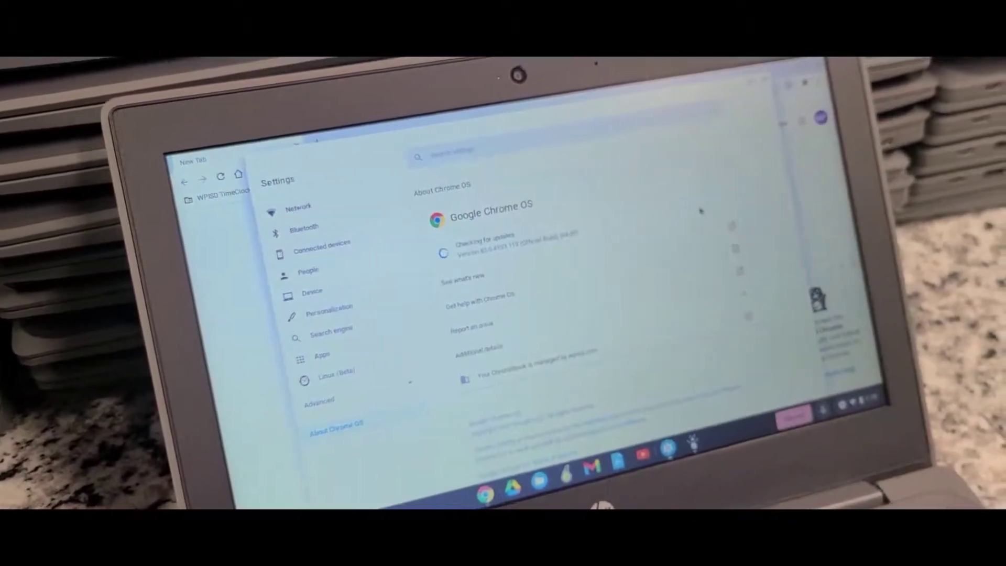